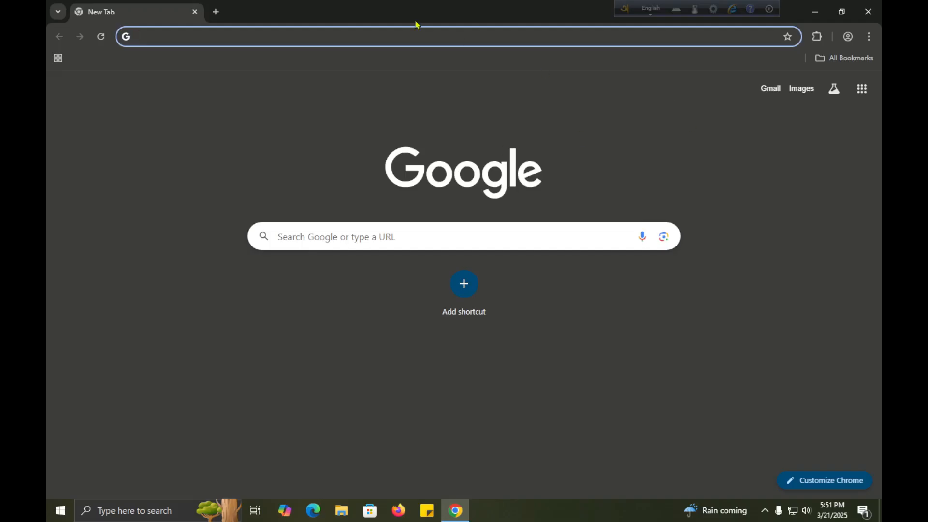
click(146, 155)
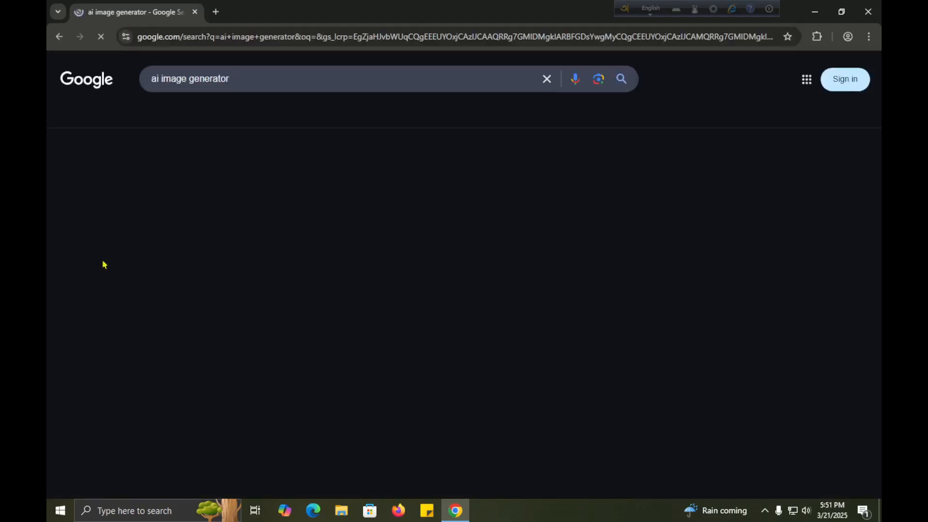
click(217, 12)
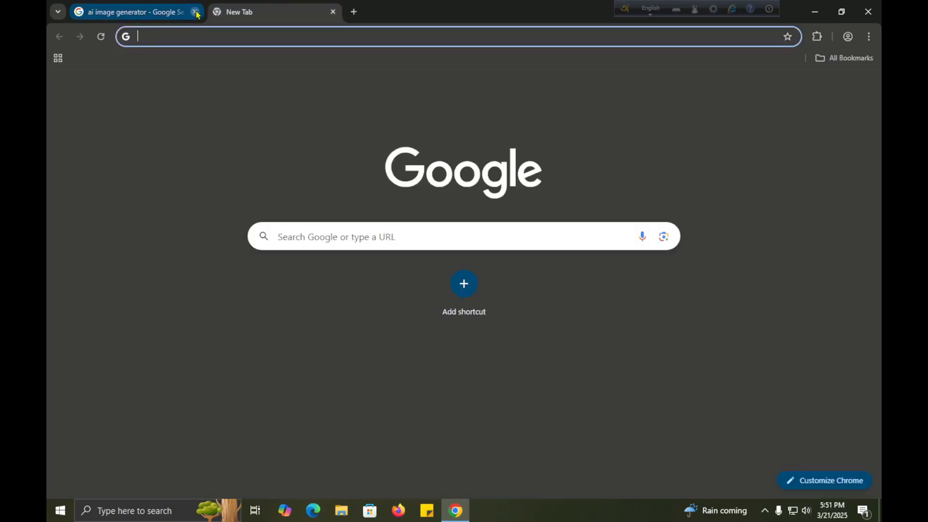
click(195, 12)
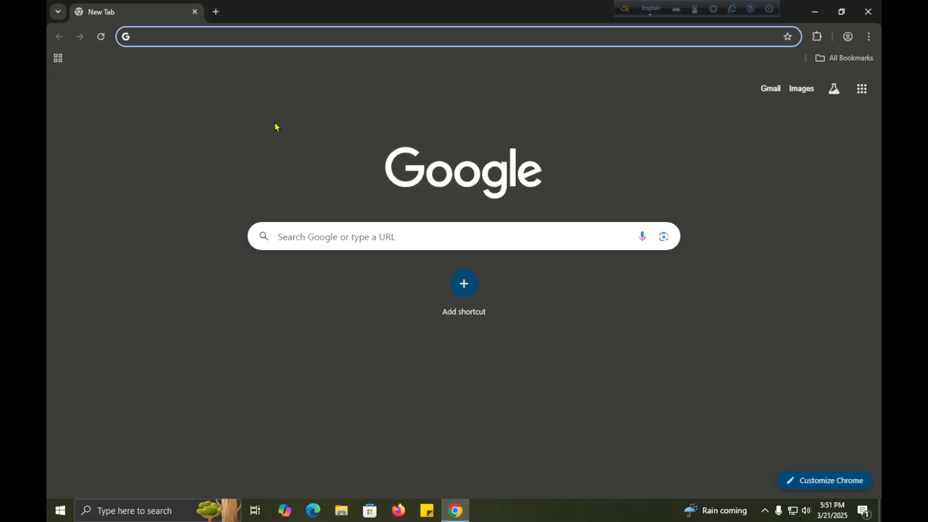
Search Google for "Napkin", open the Napkin AI website and go into the signed-in workspace.
text(Nap)
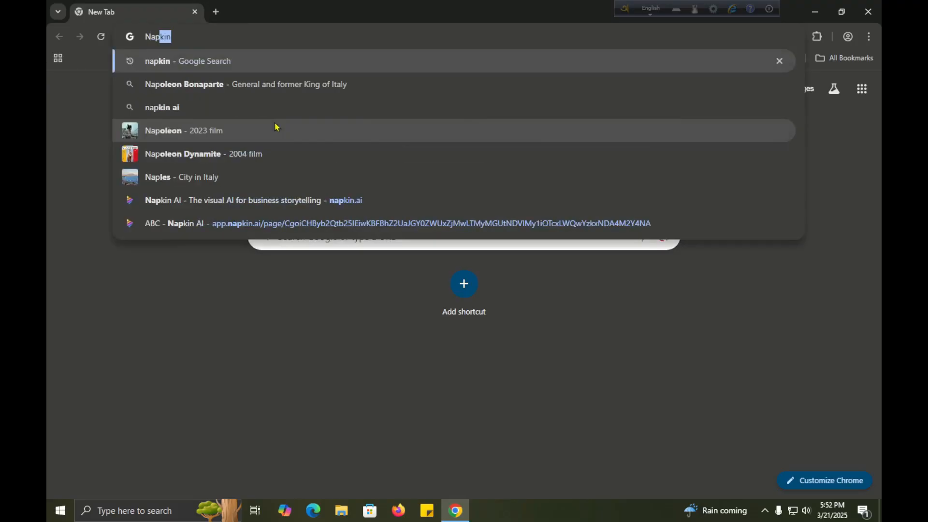
click(192, 37)
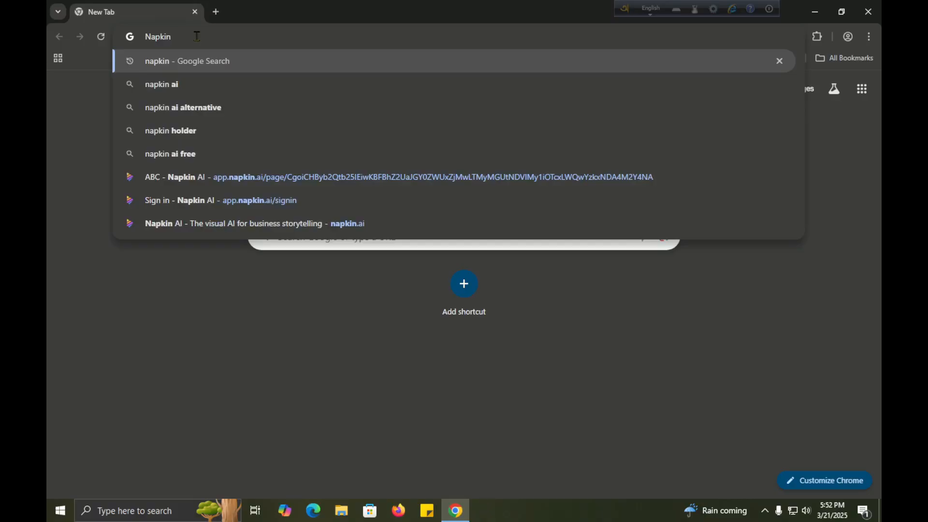
key(Return)
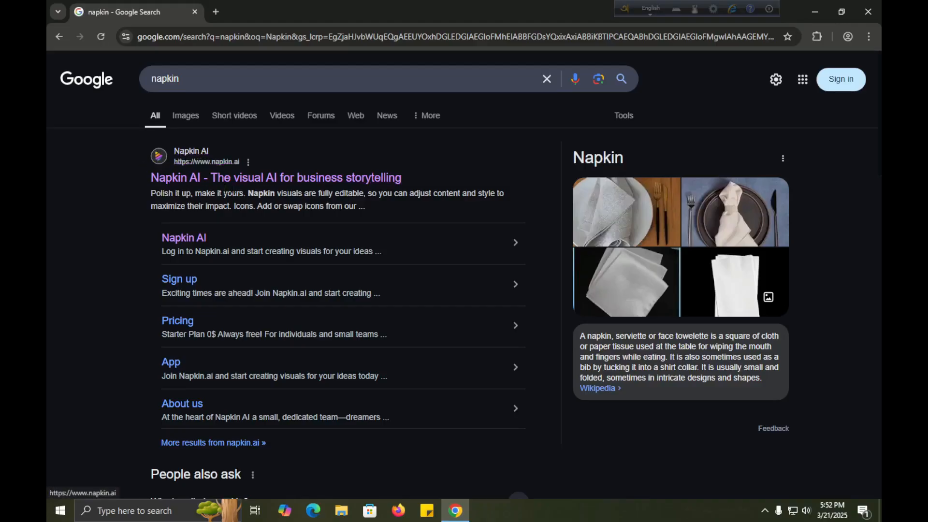
click(275, 188)
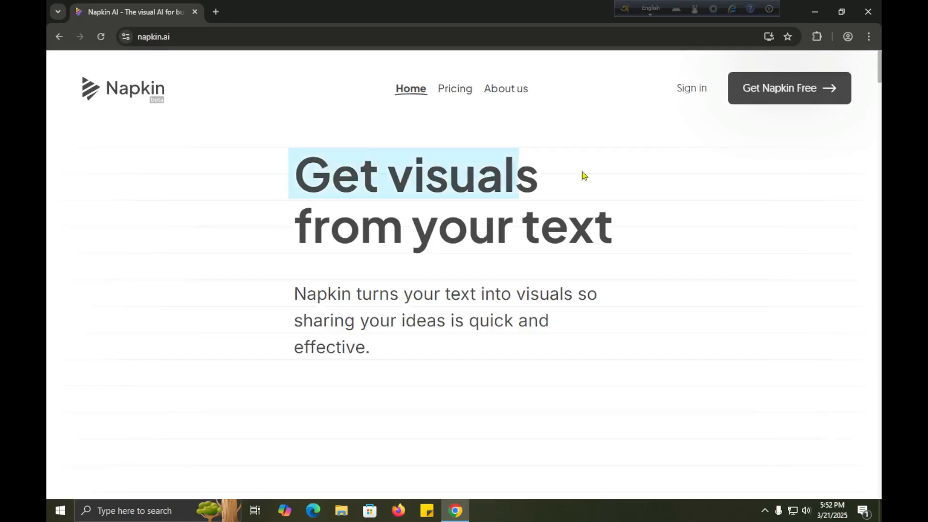
click(693, 97)
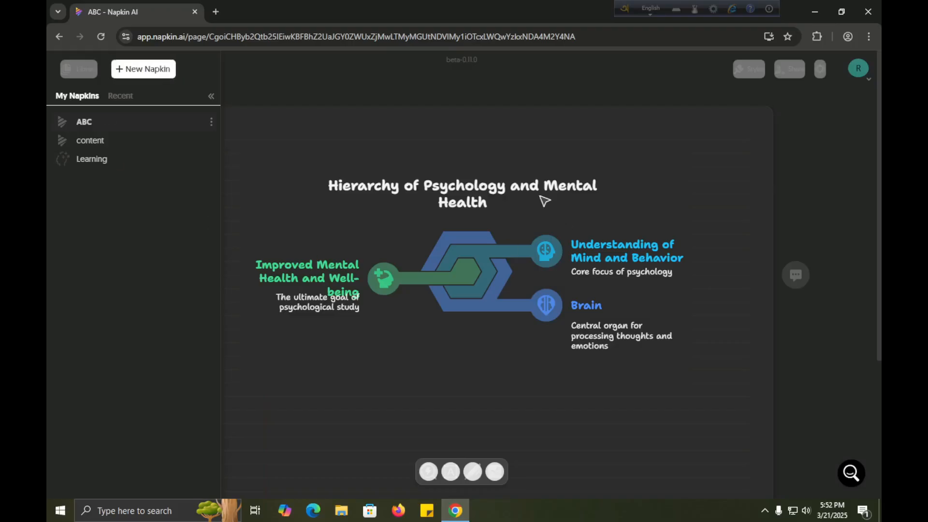
Create a blank napkin and title it "Content".
click(138, 77)
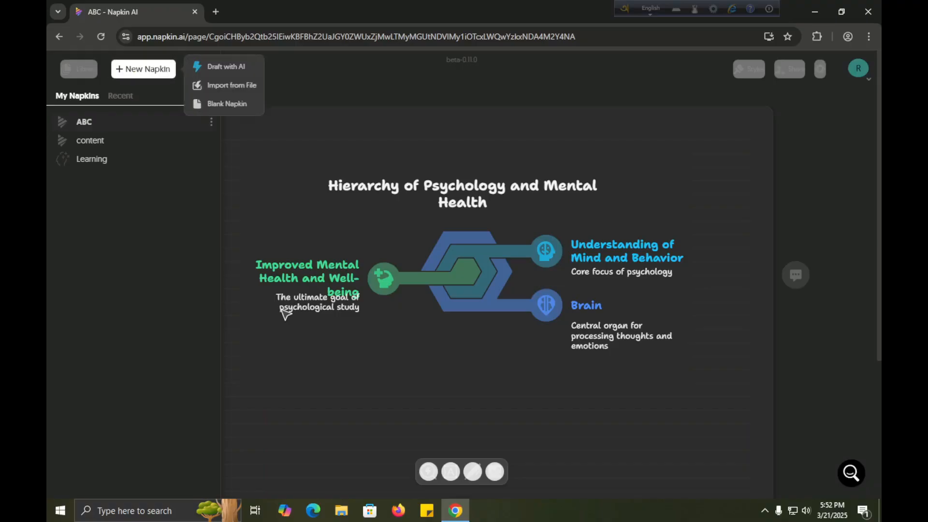
click(240, 113)
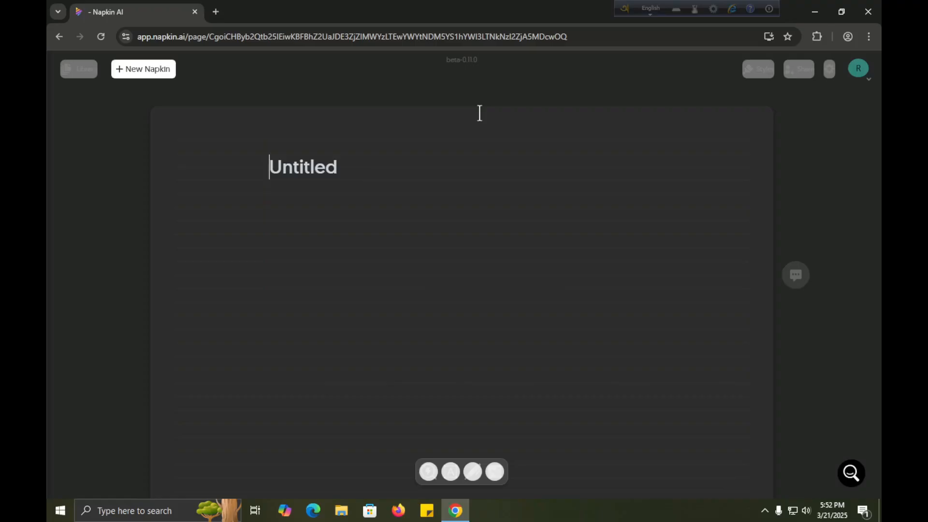
text(Ci)
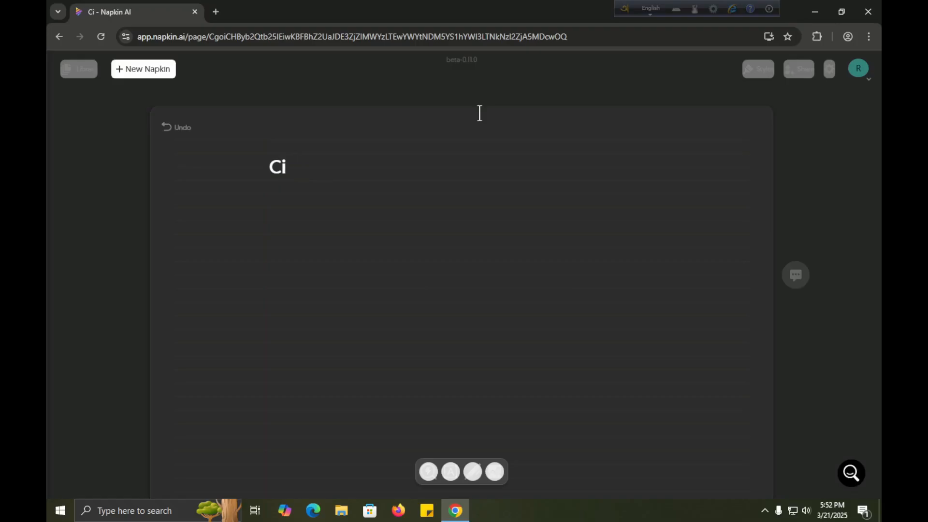
key(BackSpace)
text(ontent)
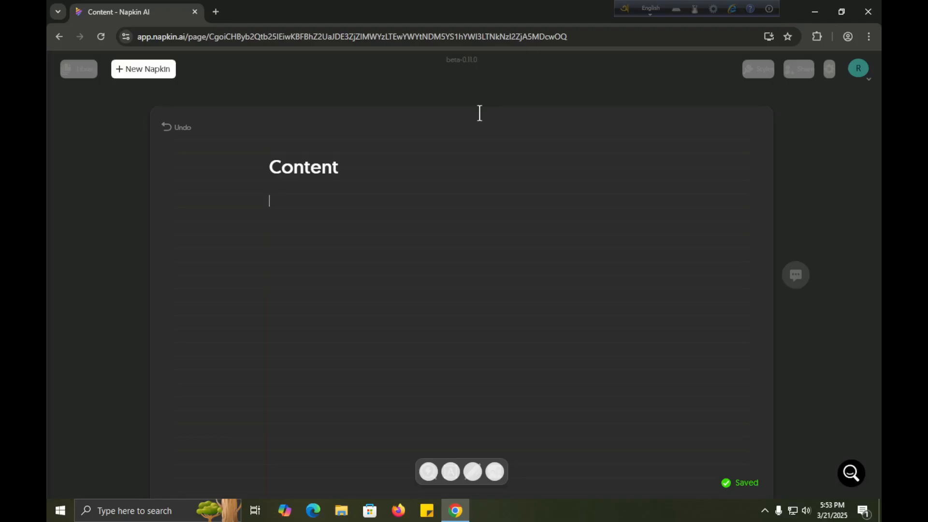
Enter the body text as three separate lines under the title: "Content", "script" and "editing".
text(Content)
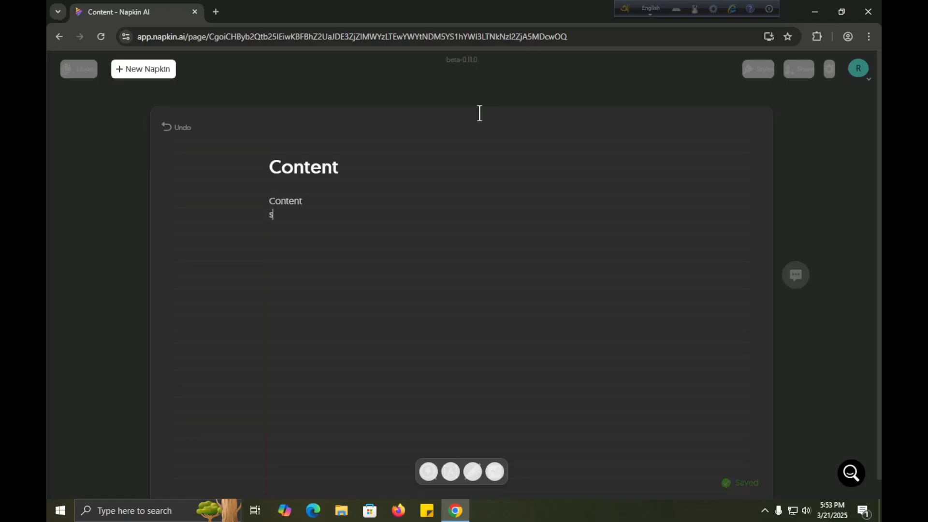
text(script)
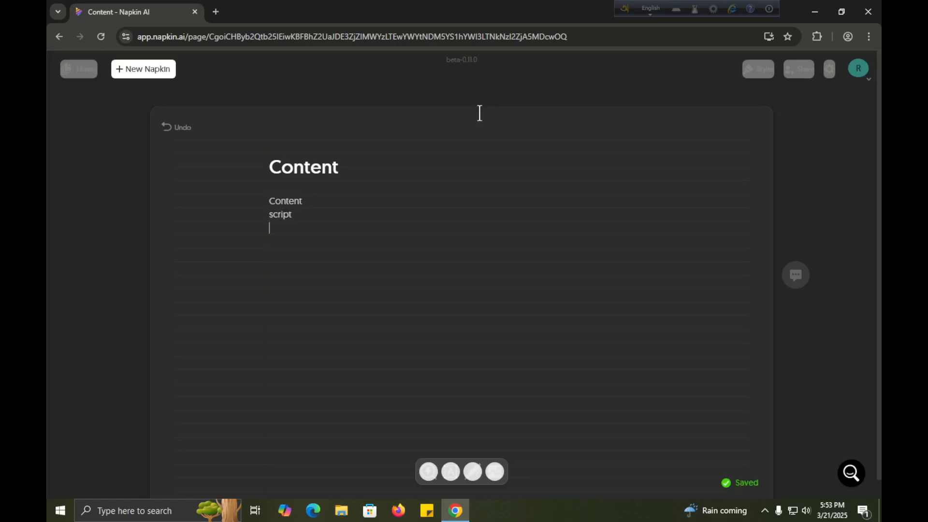
text(editing)
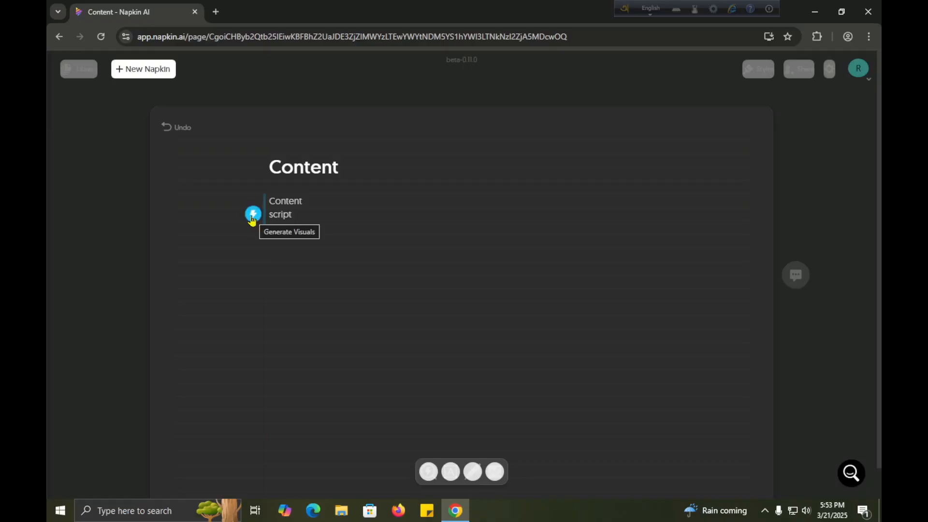
Generate visuals from the three body lines and insert the orange-and-red funnel design titled "Content Creation Process".
click(251, 216)
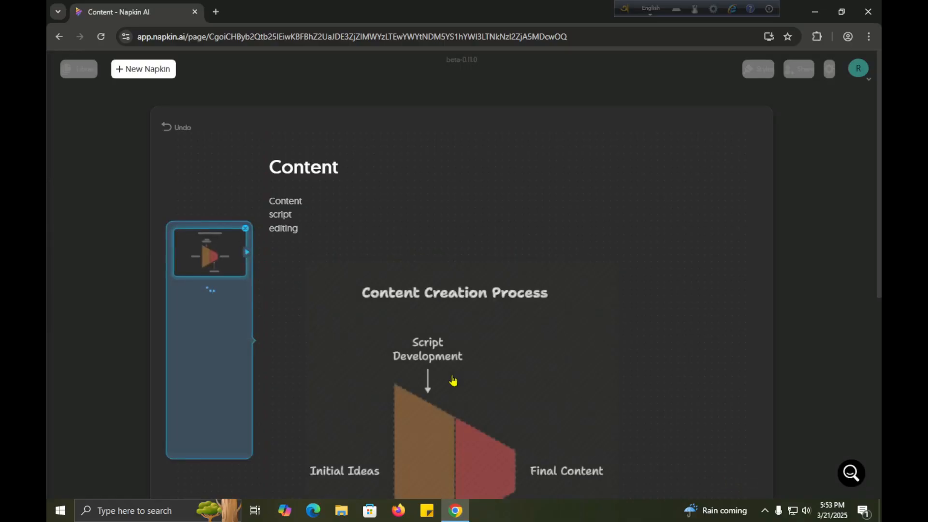
scroll(610, 315, down, 3)
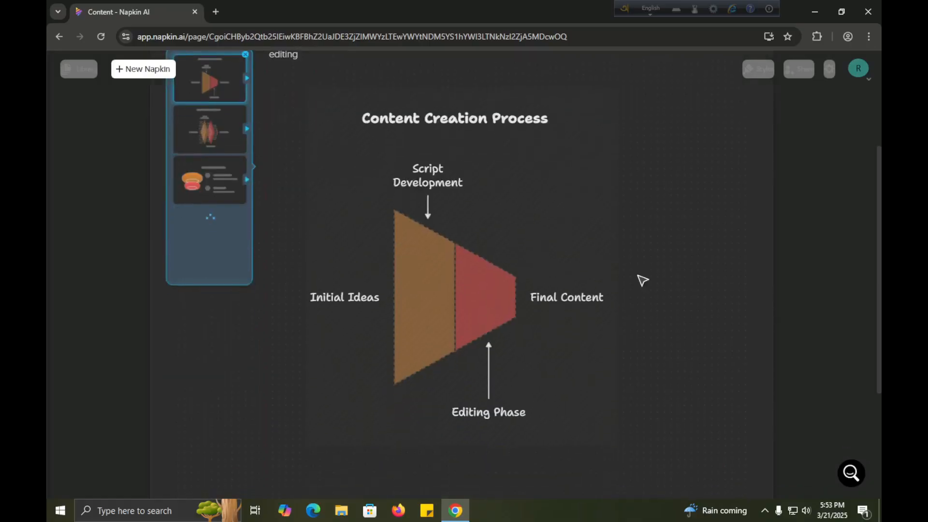
scroll(643, 286, up, 3)
scroll(647, 288, down, 3)
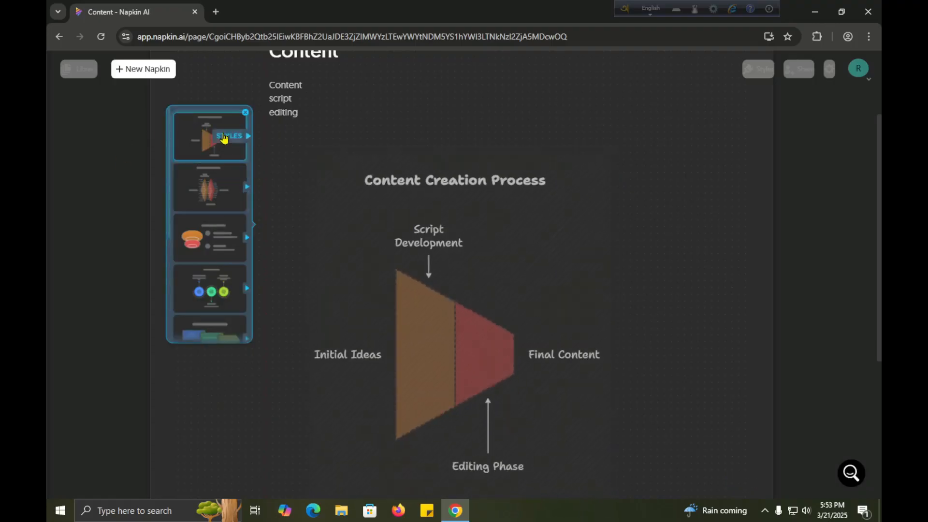
click(230, 140)
click(196, 140)
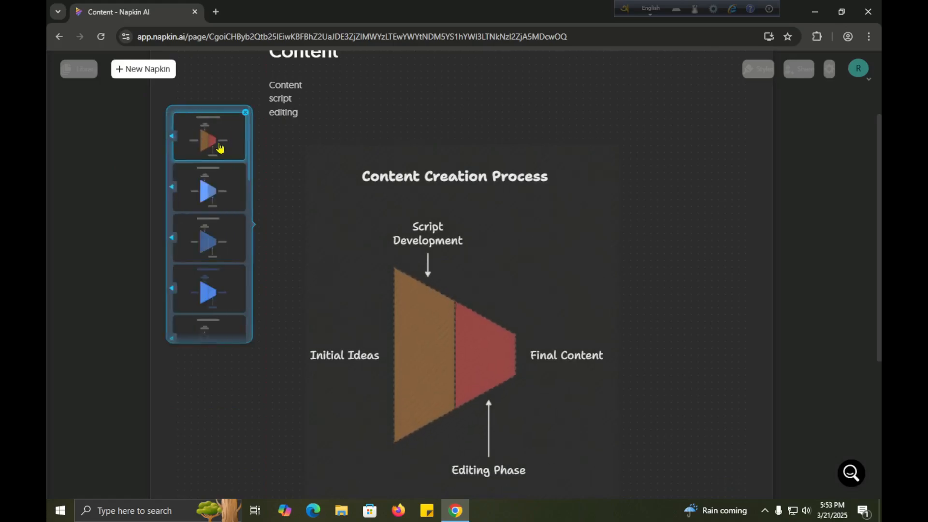
click(217, 191)
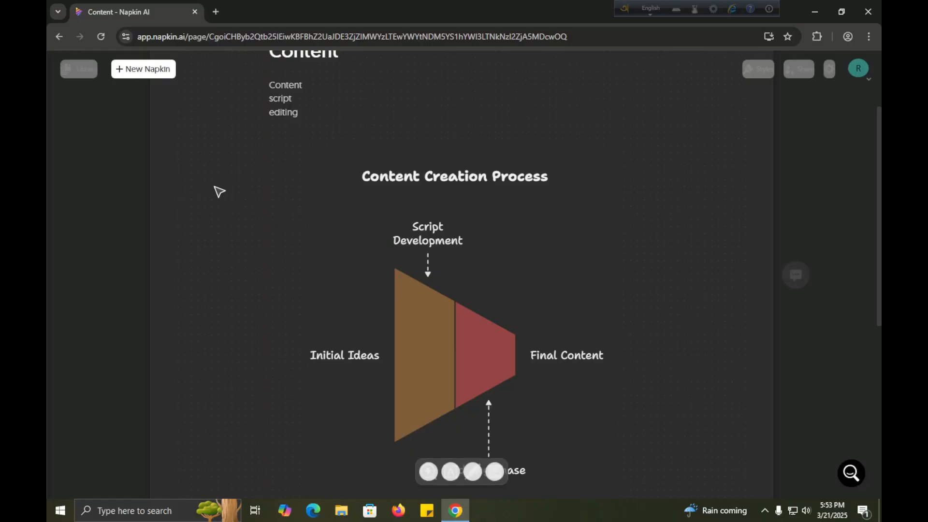
click(430, 274)
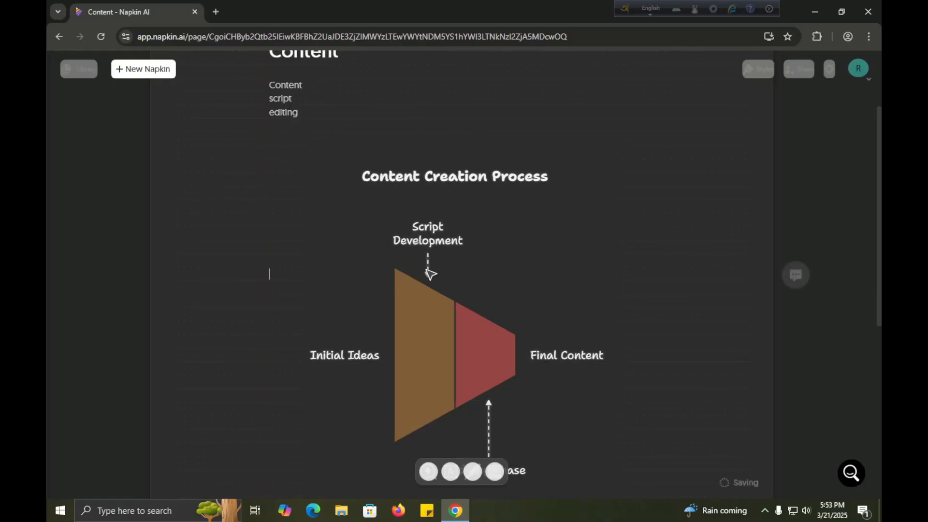
click(278, 98)
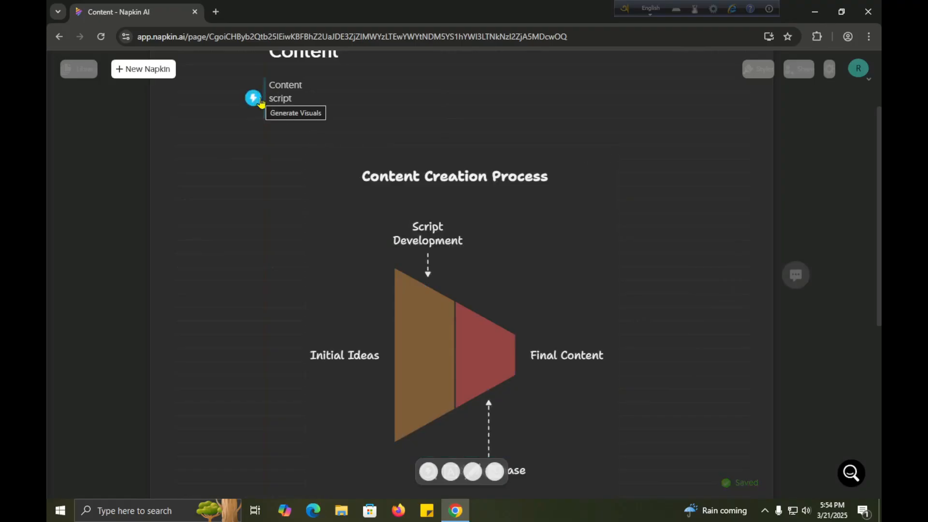
scroll(472, 335, down, 5)
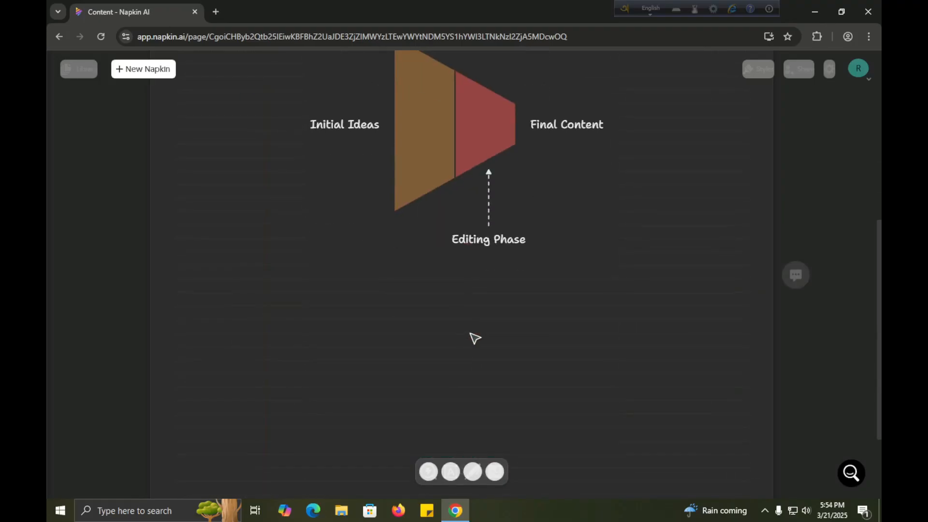
scroll(472, 335, up, 5)
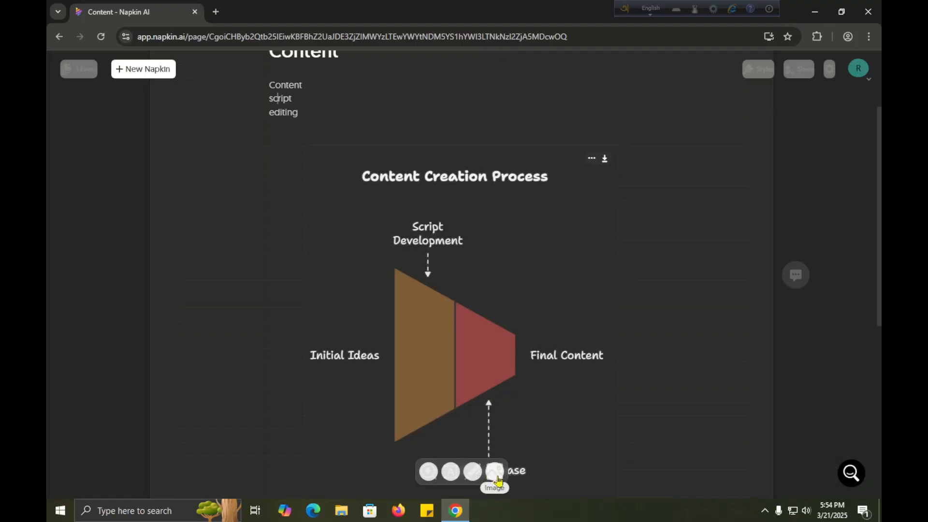
Try orange and violet from the colour palette on the Content Creation Process visual.
click(589, 160)
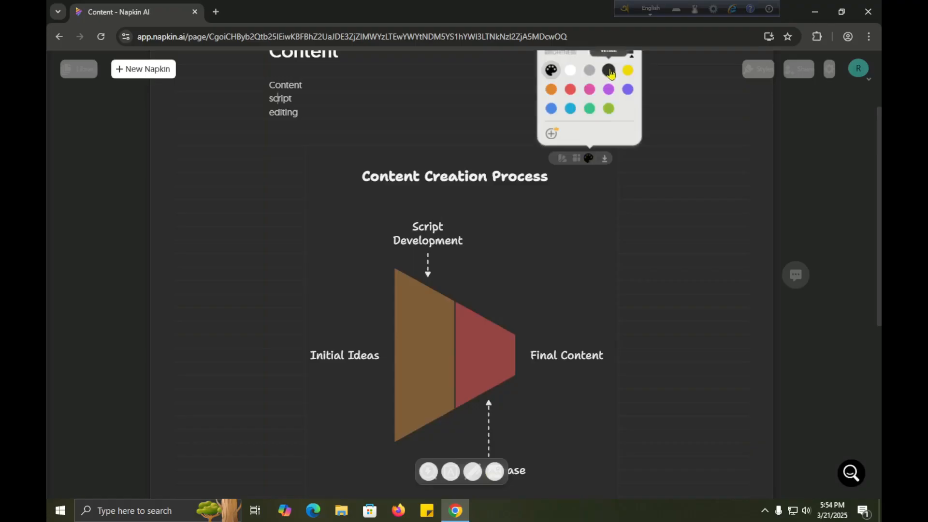
click(551, 89)
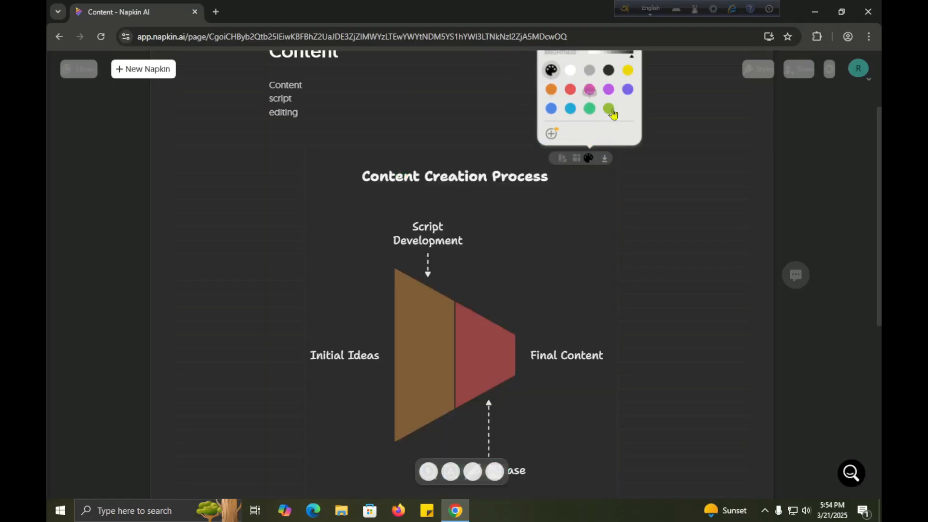
click(628, 90)
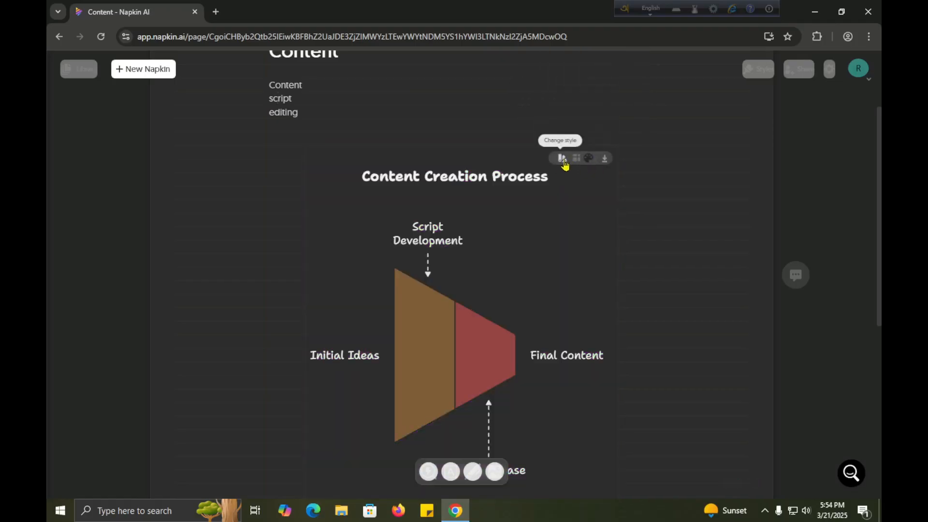
Change the funnel visual to the style with coloured outlines and plain sans-serif text, and set its aspect ratio to 16:9.
click(562, 159)
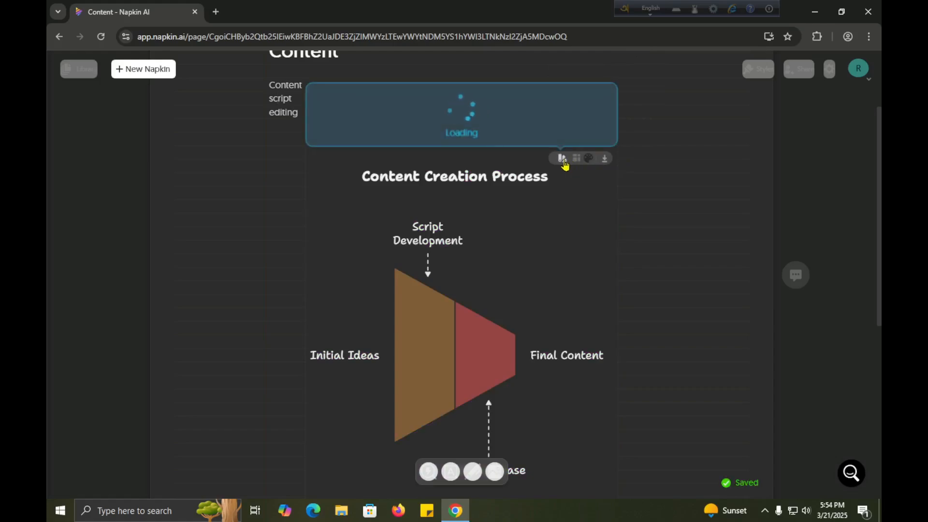
click(468, 124)
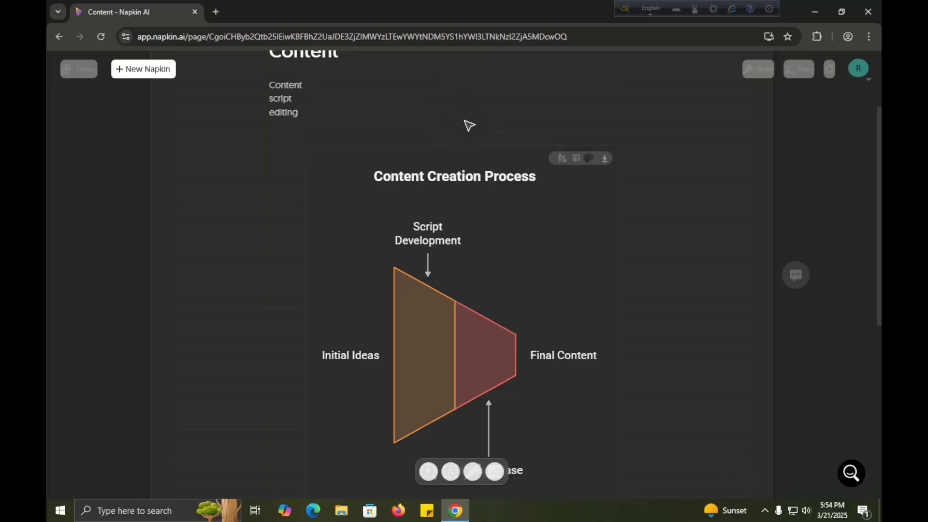
click(588, 160)
mouse_move(575, 164)
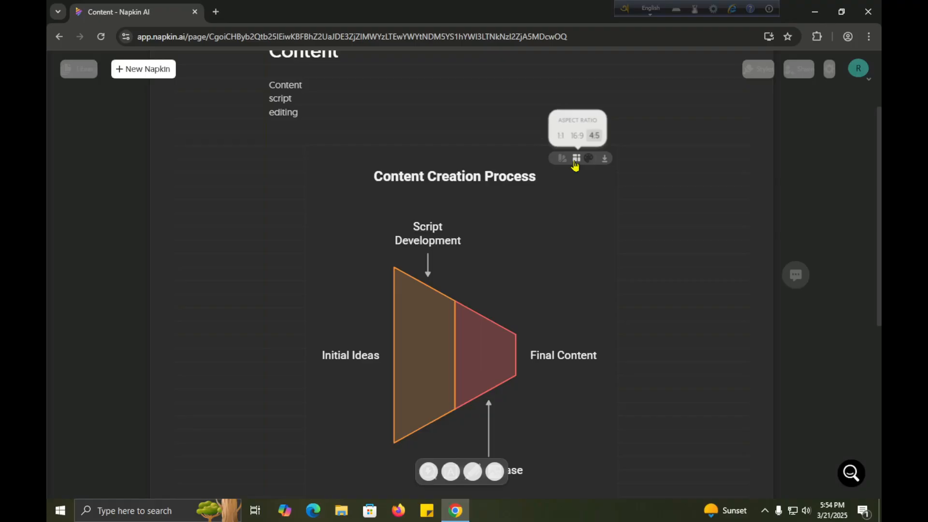
click(577, 135)
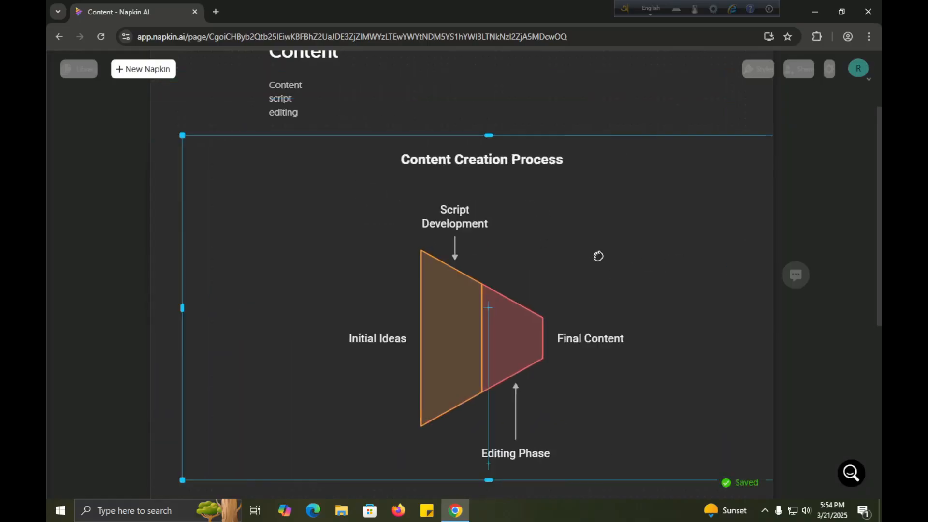
Review the export options for the Content Creation Process visual and close them without downloading.
mouse_move(628, 271)
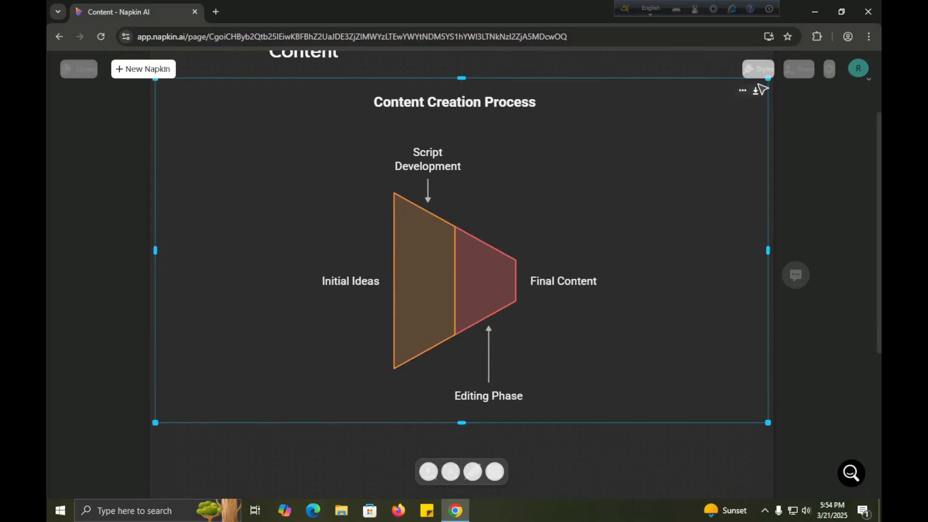
click(756, 91)
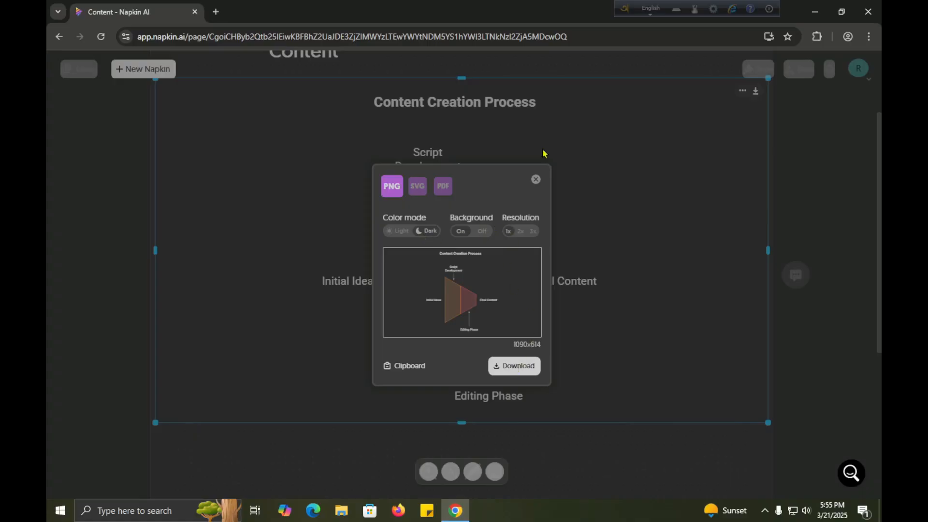
click(535, 181)
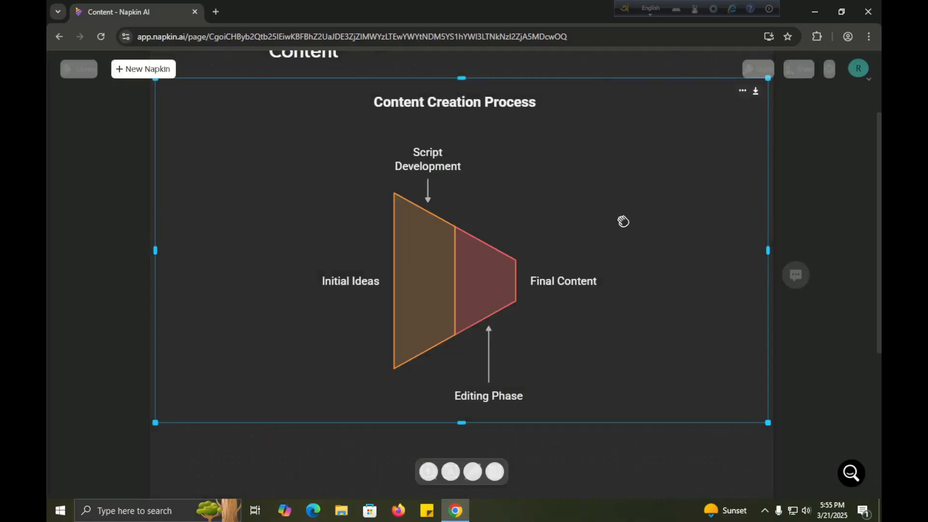